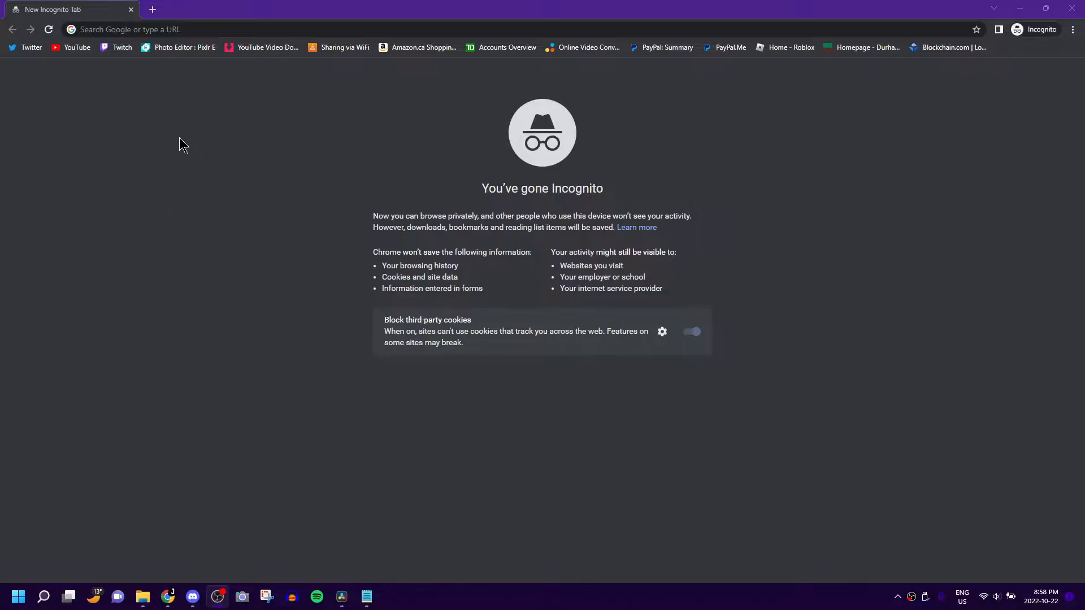
Search Google for "sapphire plugins" from the address bar
{"action": "left_click", "coordinate": [200, 29]}
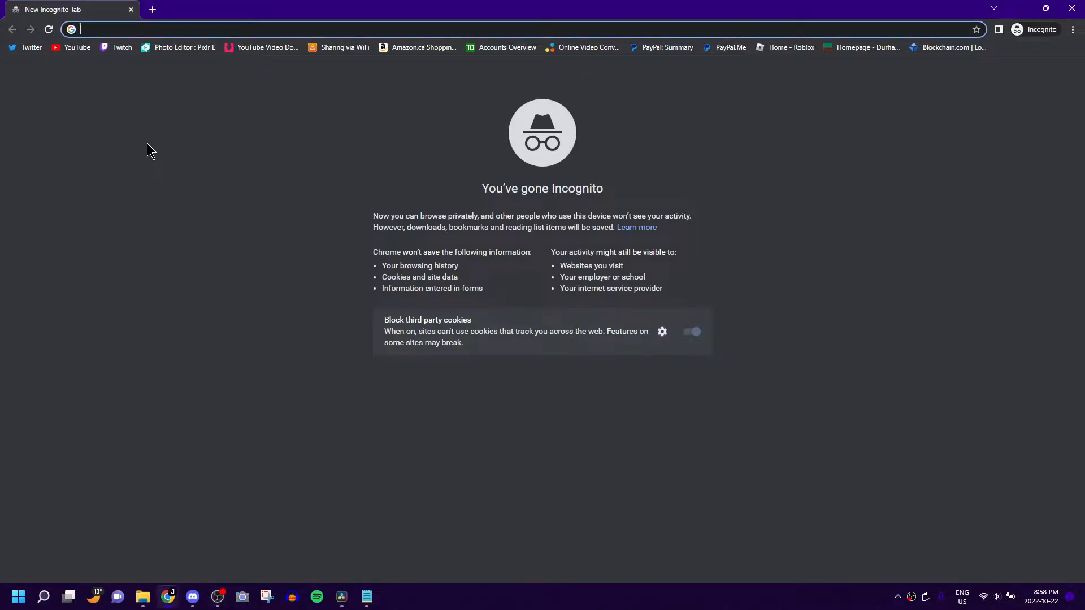
{"action": "type", "text": "sap"}
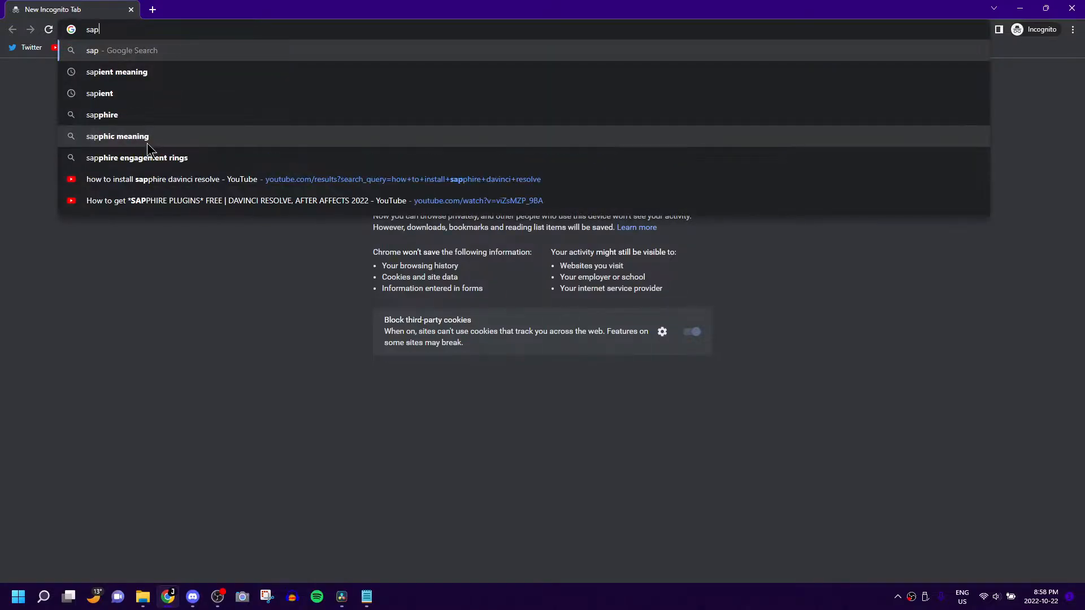
{"action": "type", "text": "phire p"}
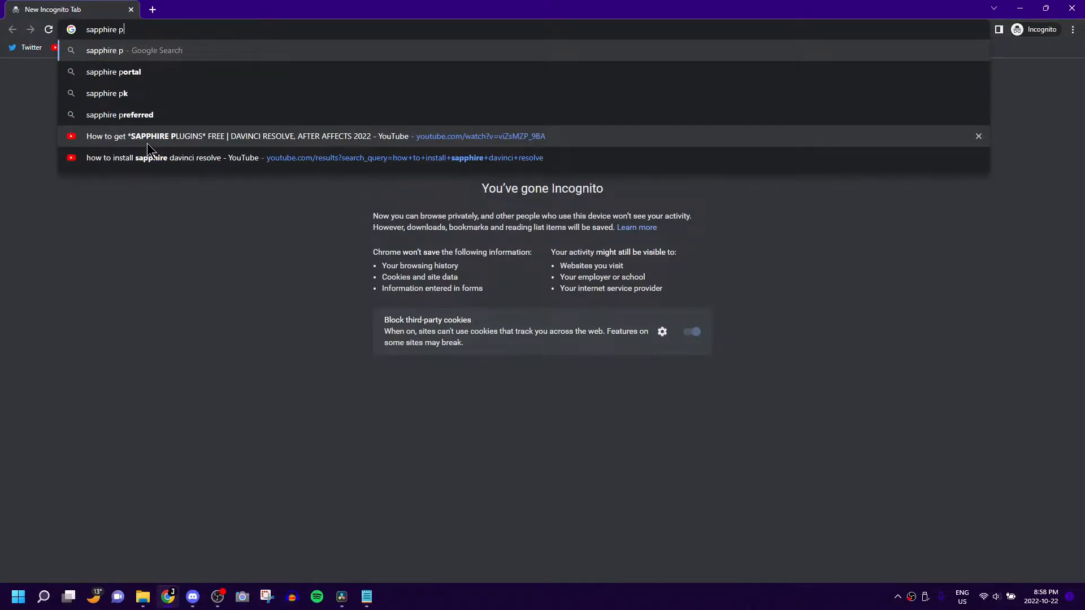
{"action": "type", "text": "lugins"}
{"action": "key", "text": "Return"}
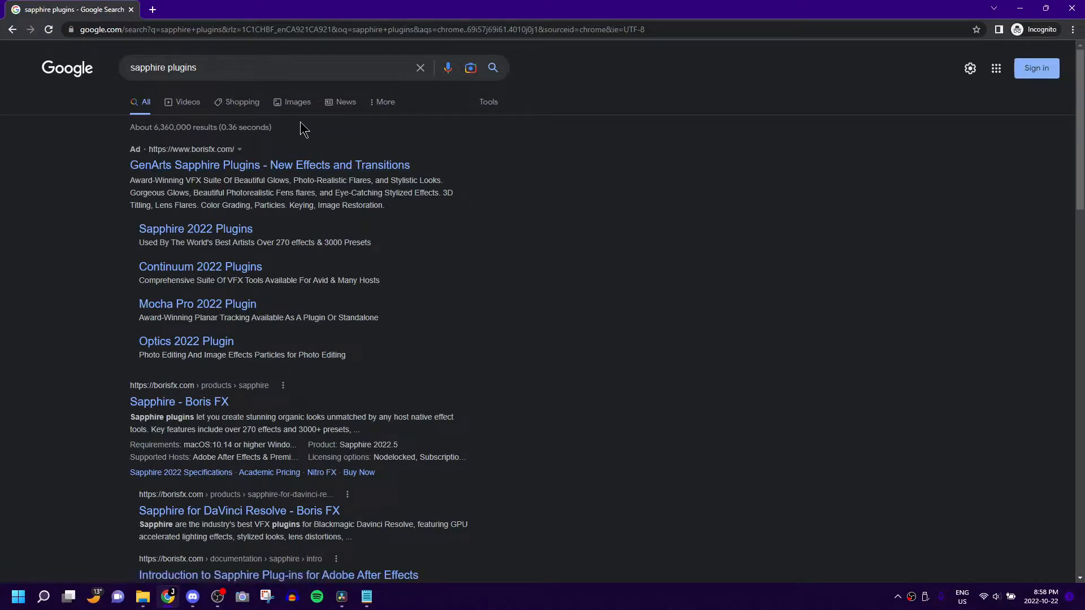
Go to the Sapphire - Boris FX result and view the Sapphire 2022.5 pricing
{"action": "left_click", "coordinate": [194, 404]}
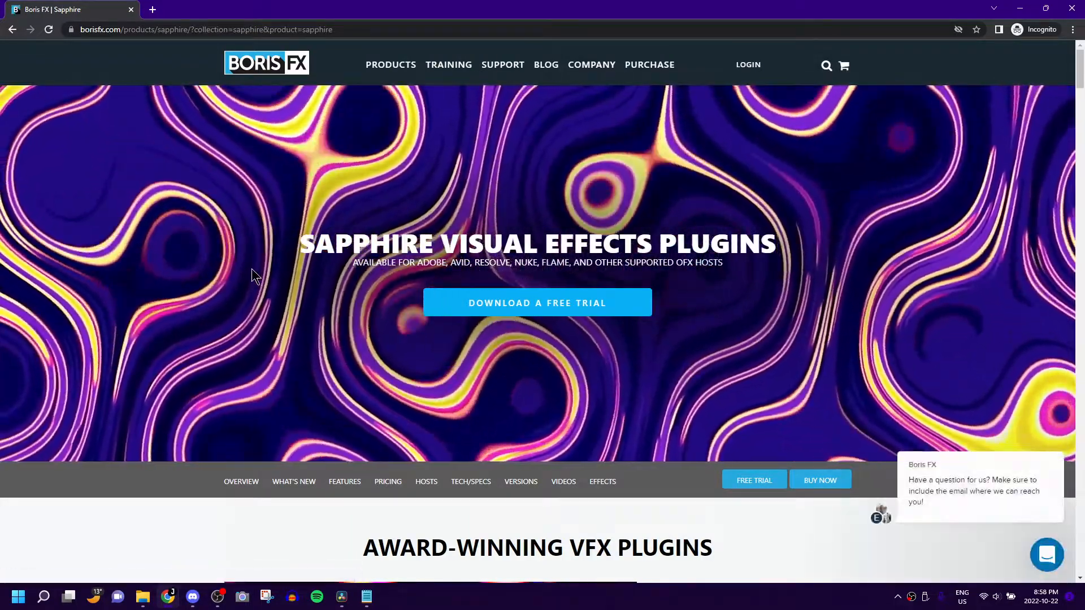
{"action": "scroll", "coordinate": [252, 280], "scroll_direction": "down", "scroll_amount": 1}
{"action": "scroll", "coordinate": [340, 255], "scroll_direction": "down", "scroll_amount": 1}
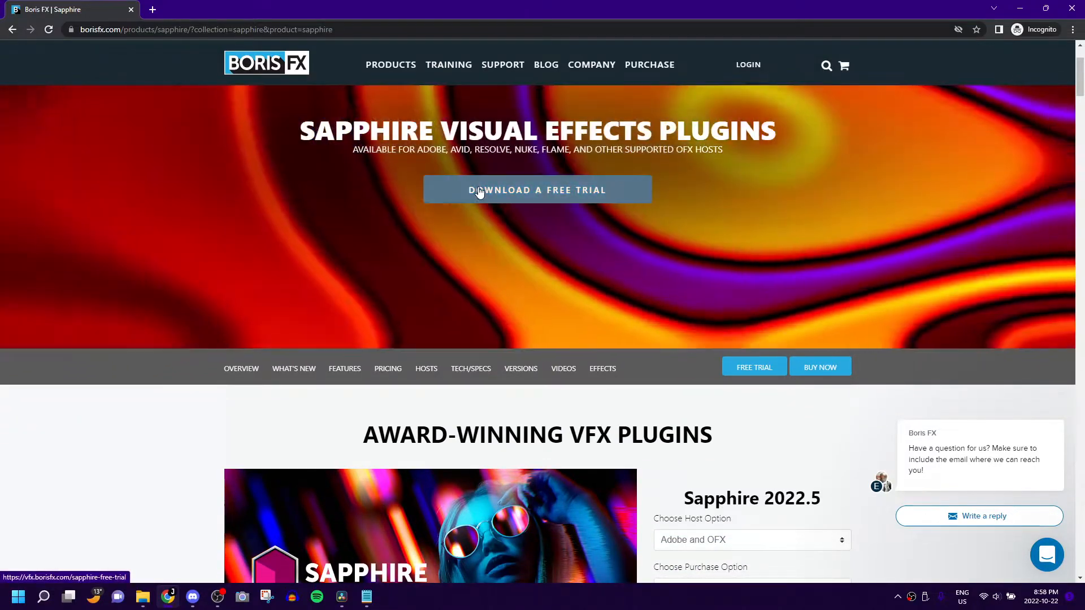
{"action": "scroll", "coordinate": [477, 191], "scroll_direction": "down", "scroll_amount": 3}
{"action": "scroll", "coordinate": [475, 212], "scroll_direction": "down", "scroll_amount": 1}
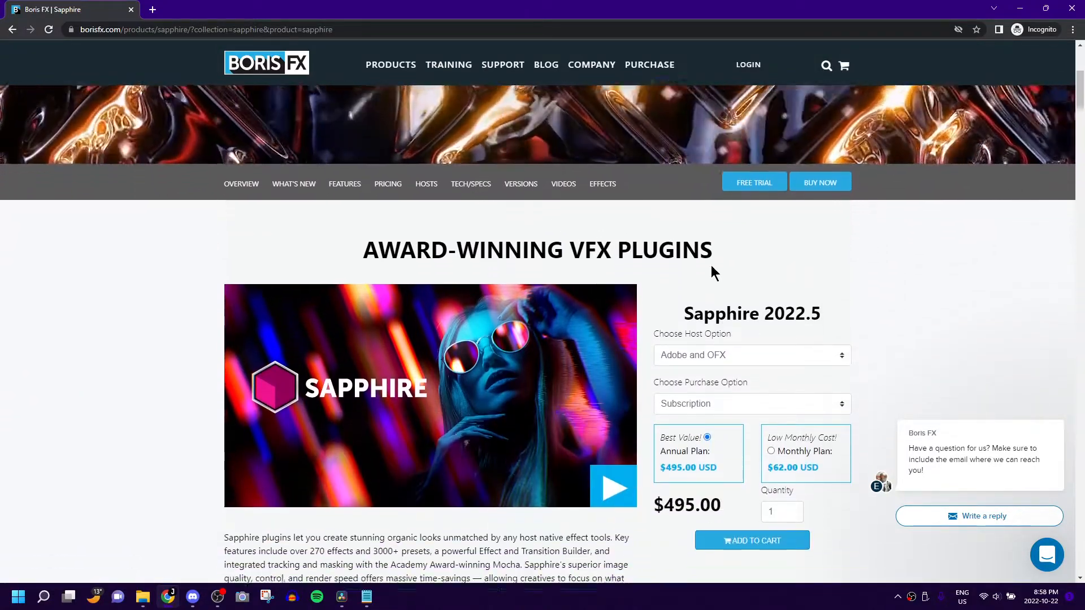
{"action": "scroll", "coordinate": [712, 272], "scroll_direction": "down", "scroll_amount": 1}
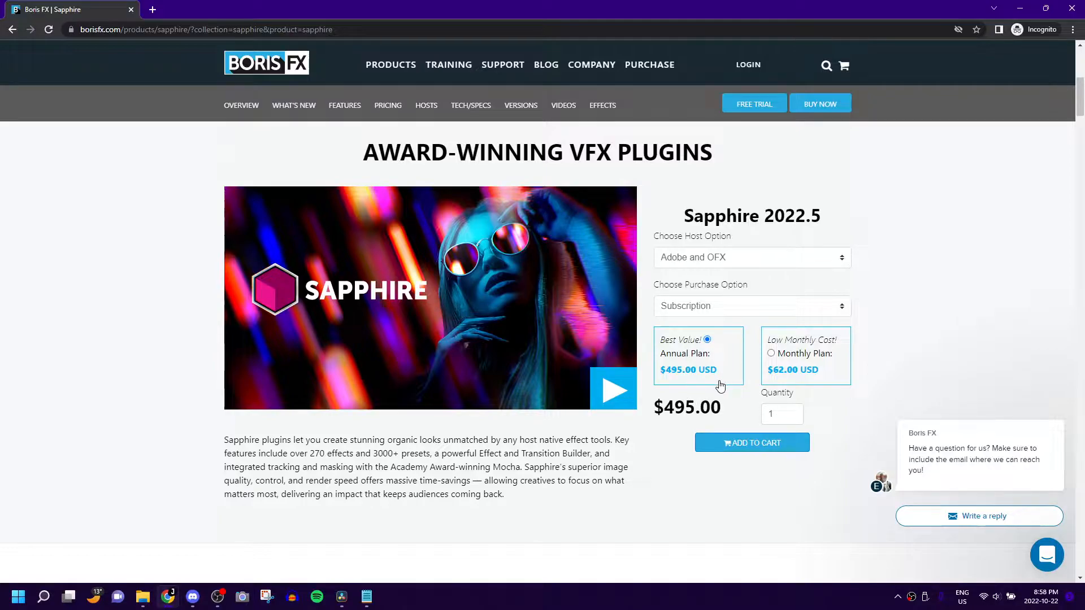
{"action": "left_click", "coordinate": [727, 259]}
{"action": "left_click", "coordinate": [772, 255]}
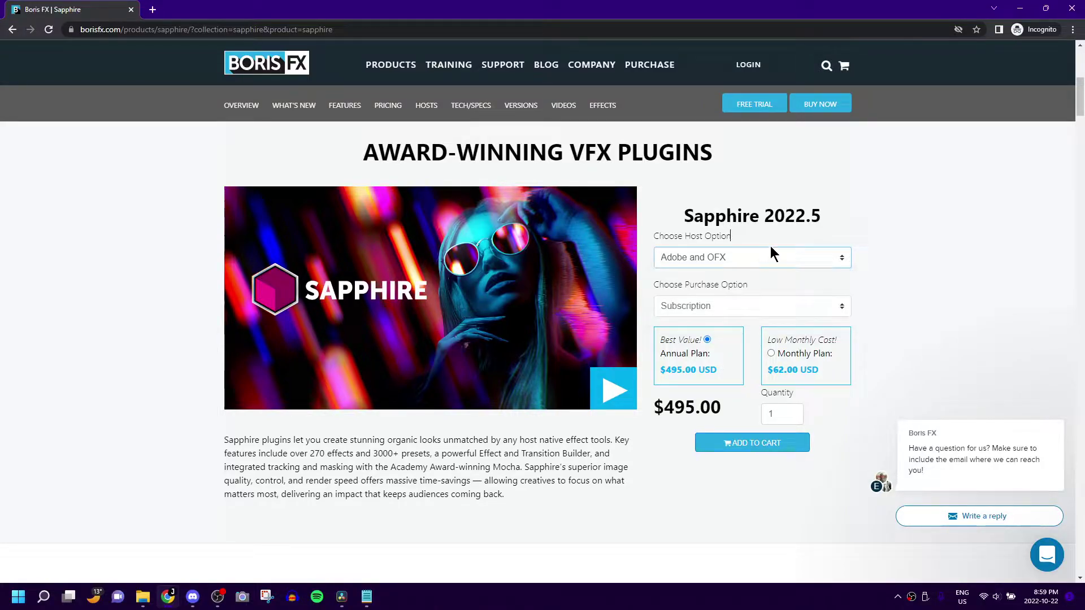
{"action": "left_click", "coordinate": [744, 307]}
{"action": "left_click", "coordinate": [721, 323]}
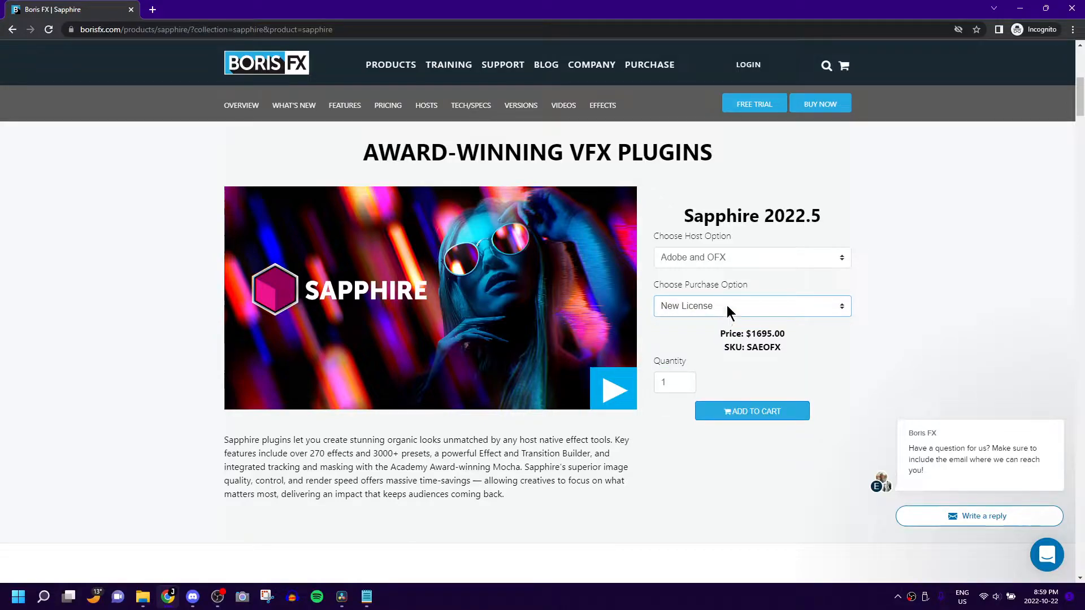
{"action": "left_click", "coordinate": [750, 307]}
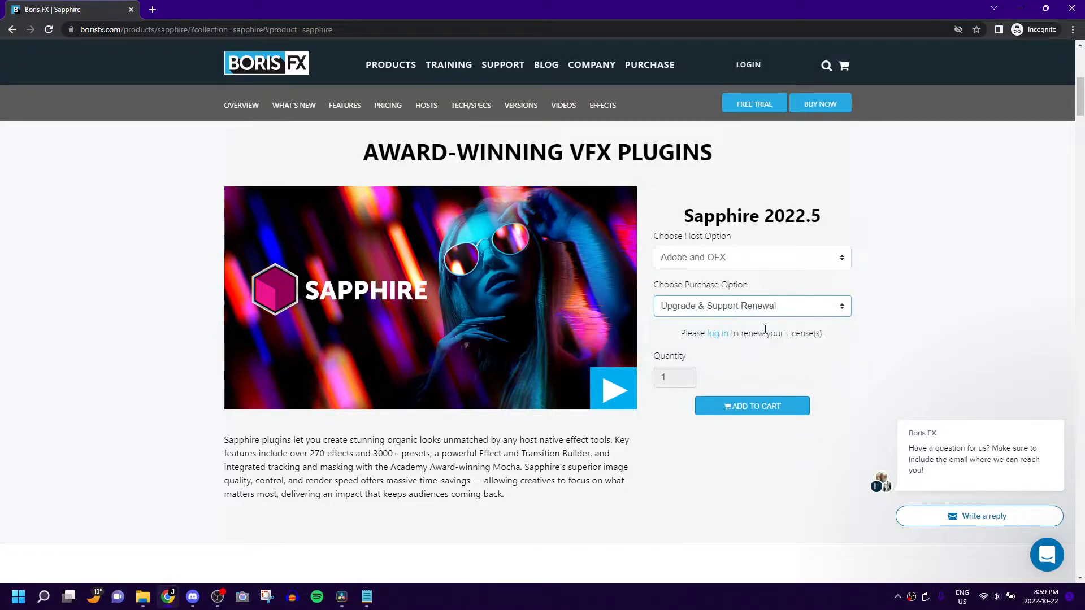
{"action": "scroll", "coordinate": [919, 317], "scroll_direction": "up", "scroll_amount": 5}
{"action": "scroll", "coordinate": [911, 326], "scroll_direction": "up", "scroll_amount": 3}
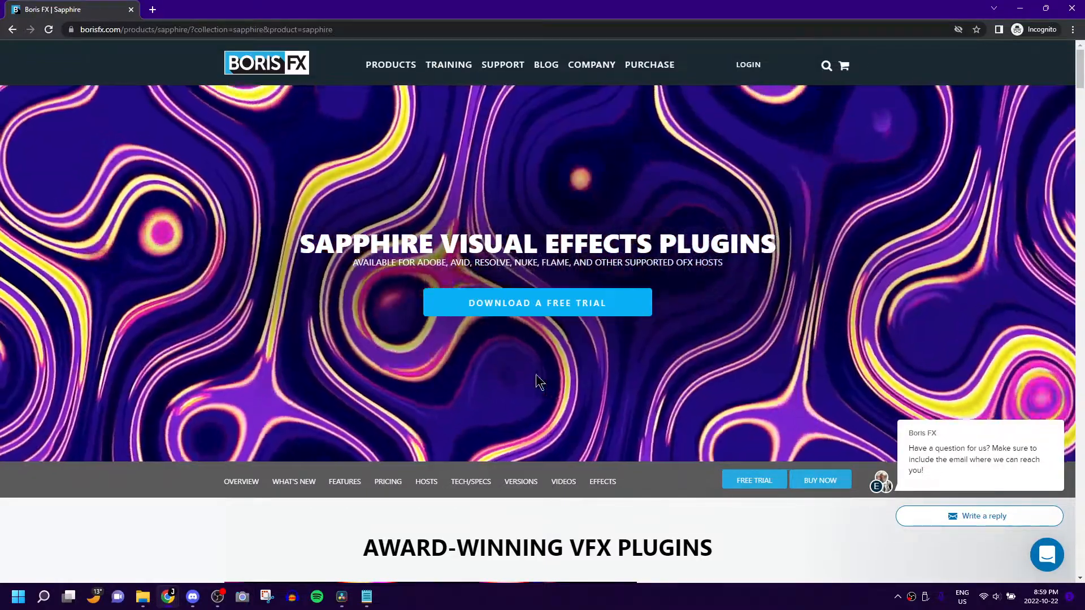
{"action": "left_click", "coordinate": [537, 306]}
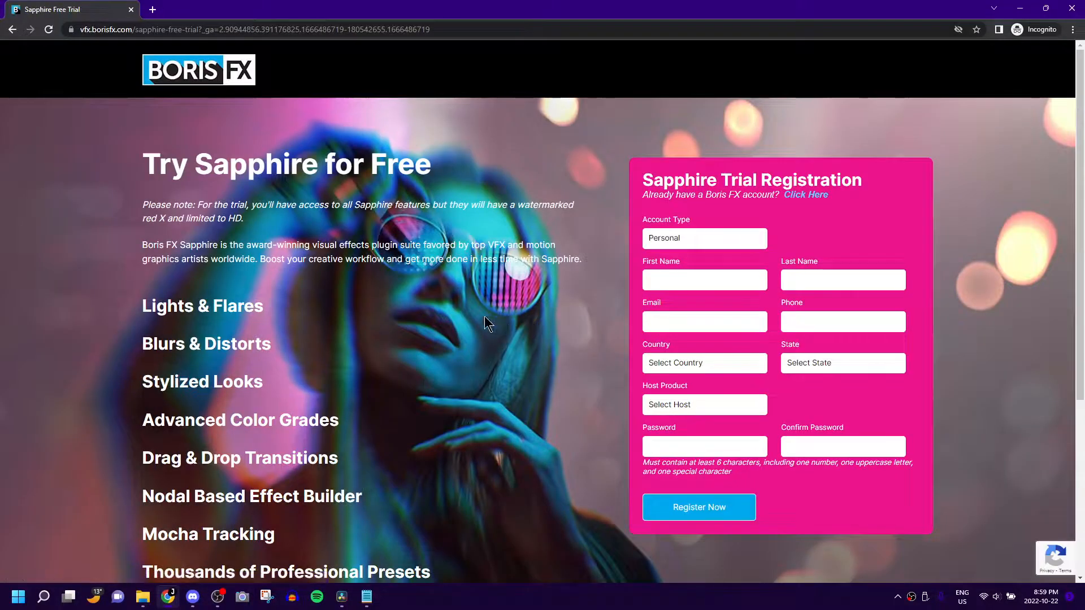
{"action": "scroll", "coordinate": [408, 318], "scroll_direction": "down", "scroll_amount": 1}
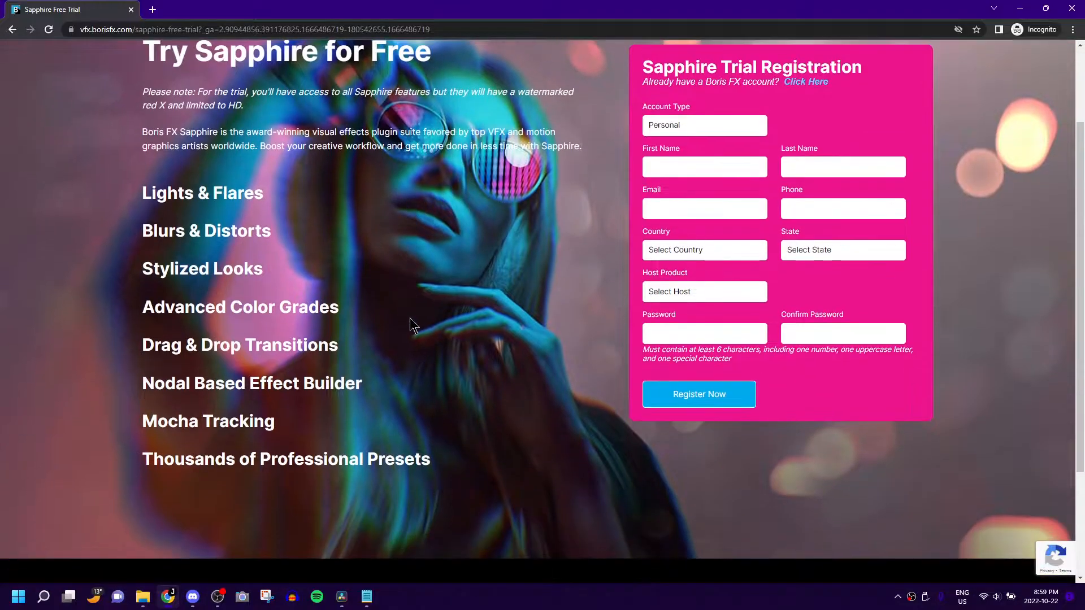
{"action": "scroll", "coordinate": [414, 315], "scroll_direction": "up", "scroll_amount": 1}
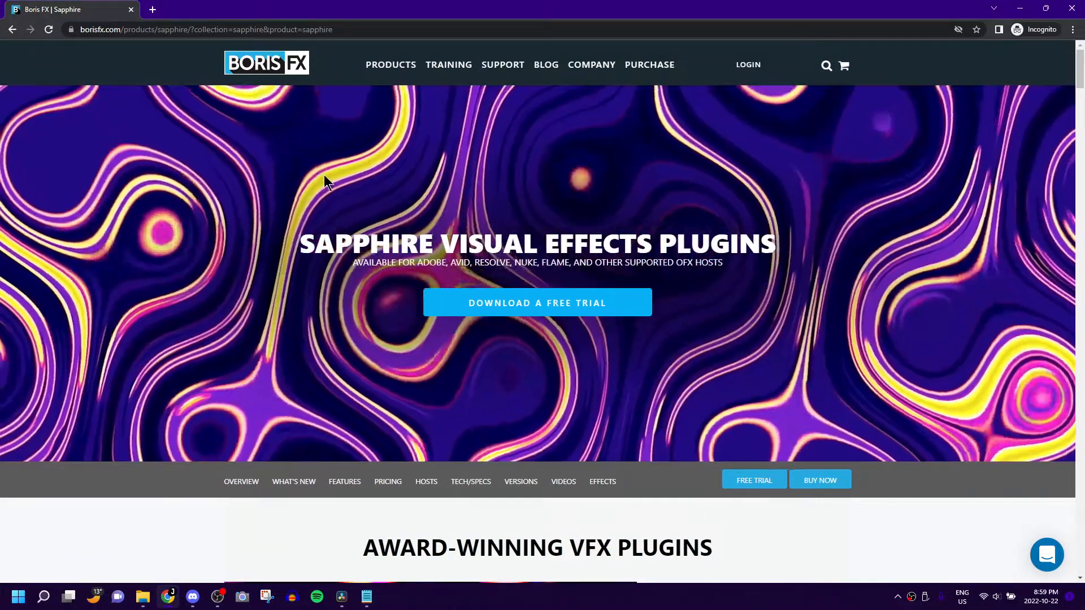
{"action": "scroll", "coordinate": [325, 175], "scroll_direction": "down", "scroll_amount": 4}
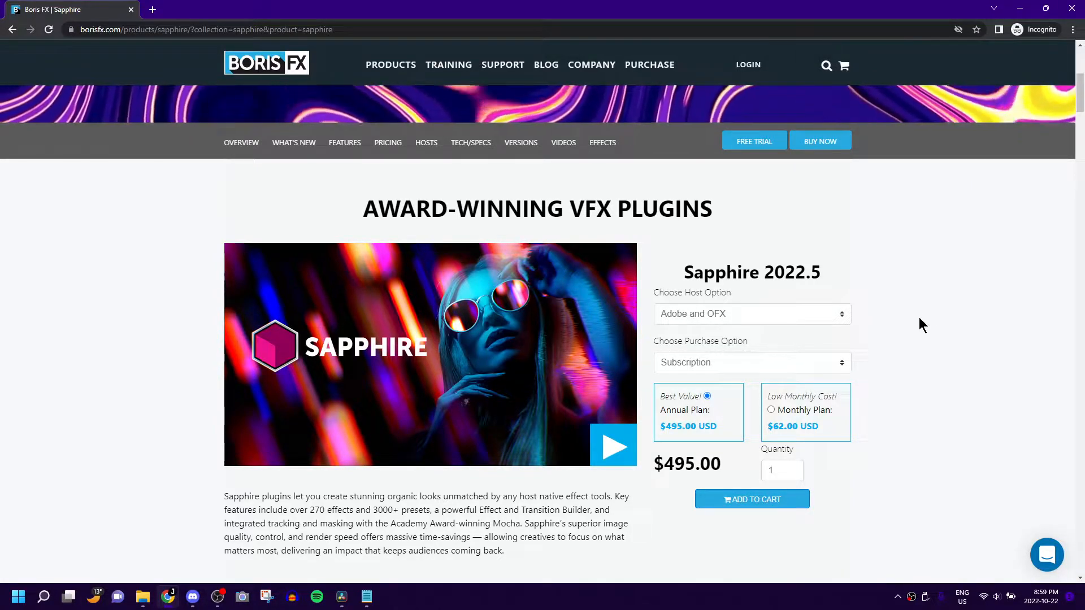
{"action": "scroll", "coordinate": [899, 334], "scroll_direction": "up", "scroll_amount": 4}
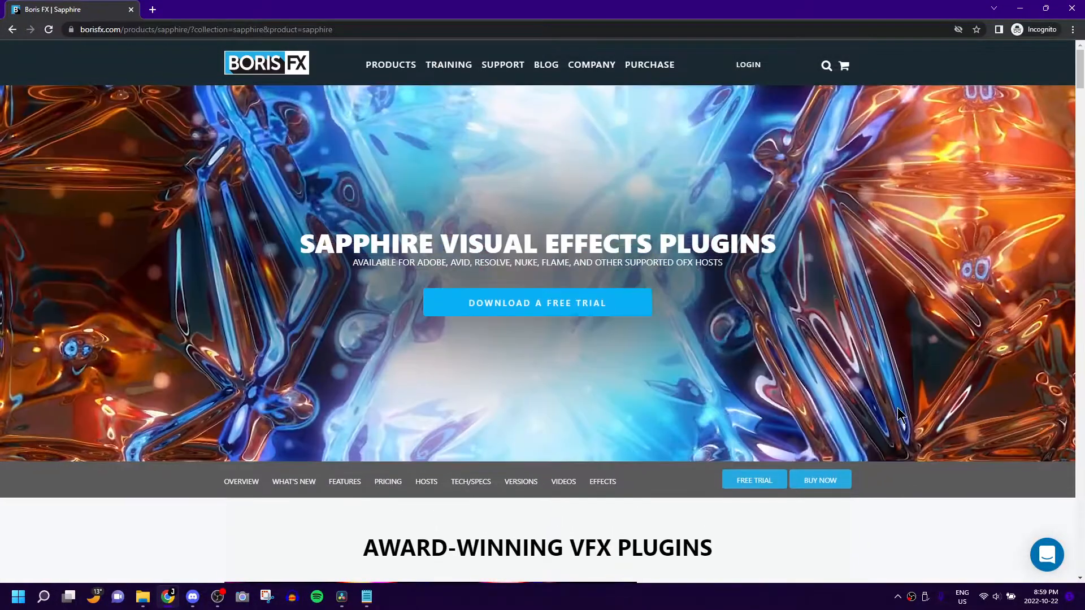